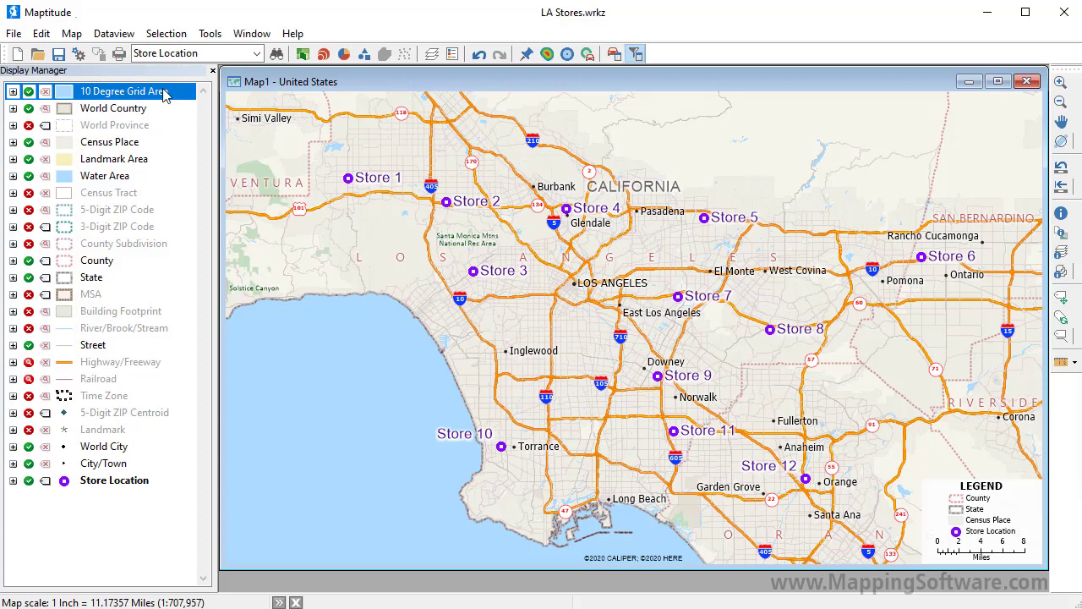
- Draw a 5-mile radius circle centred near Norwalk with the Circle drawing tool
left_click(41, 33)
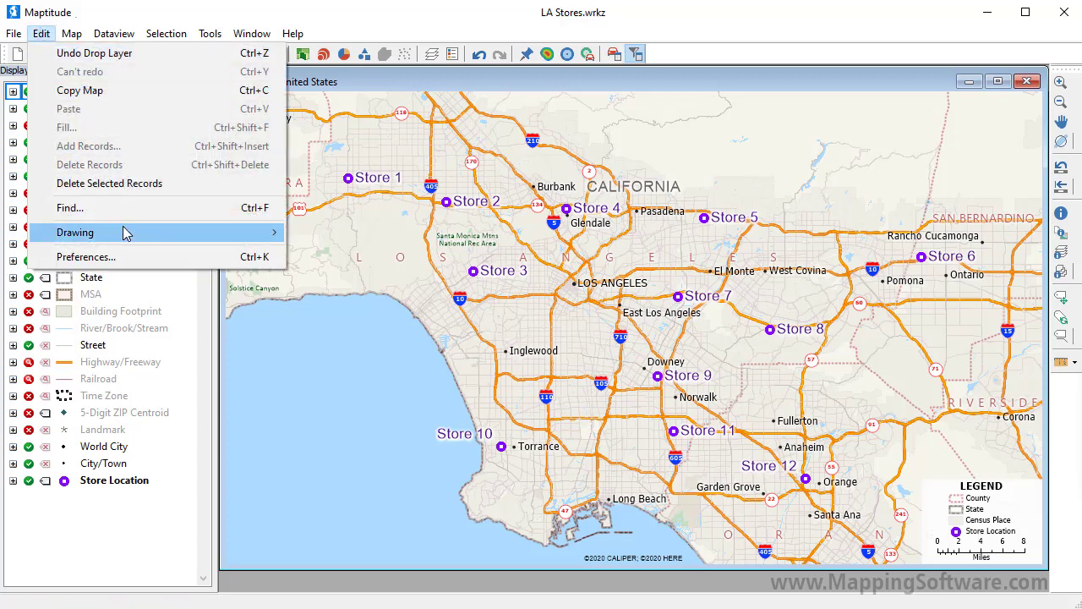
mouse_move(127, 232)
left_click(317, 235)
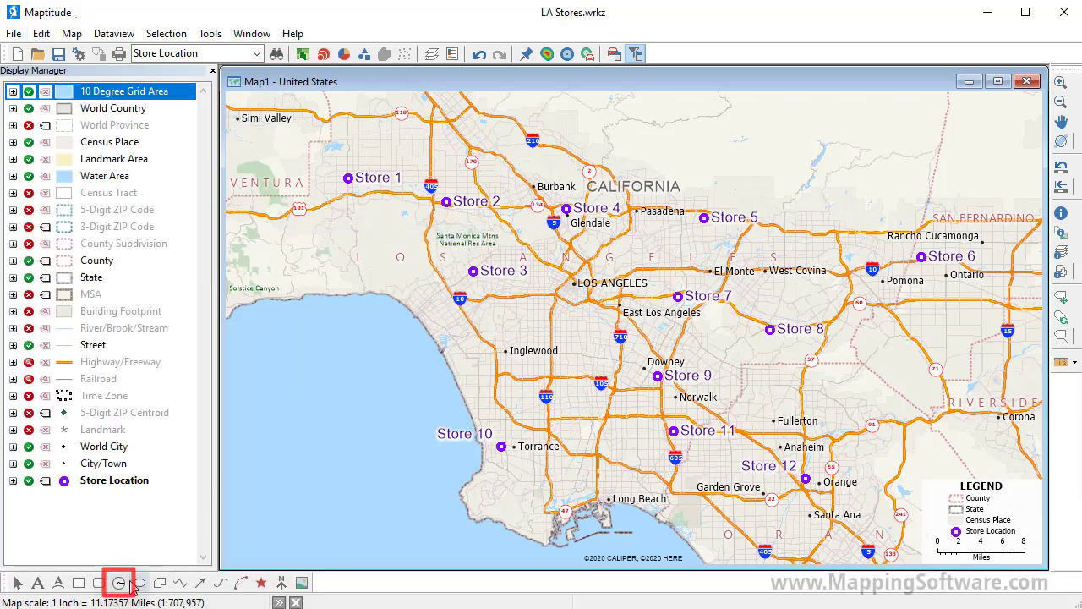
left_click(119, 584)
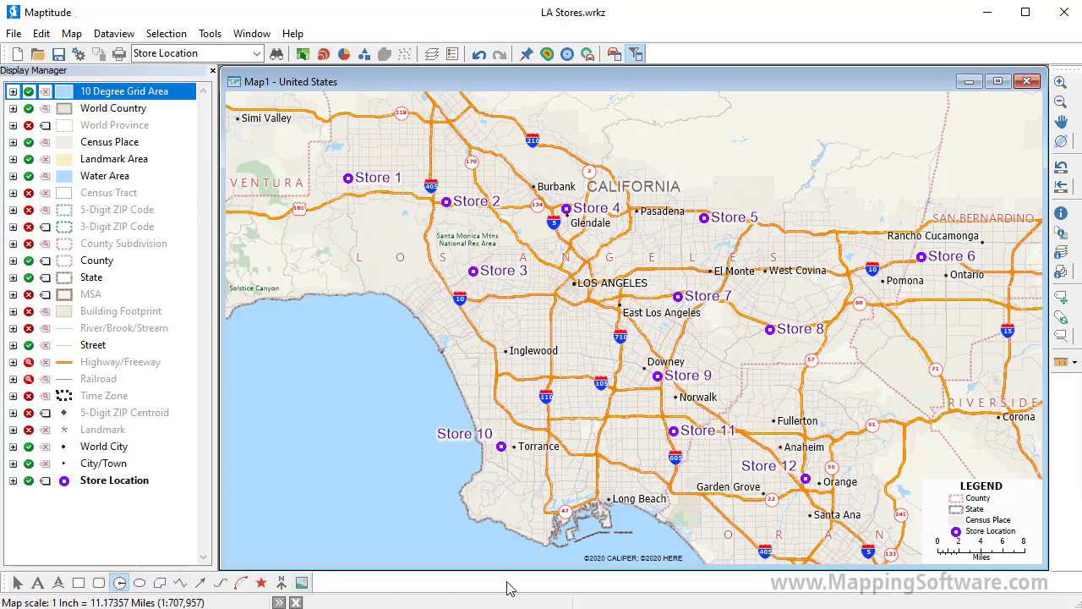
left_click(662, 409)
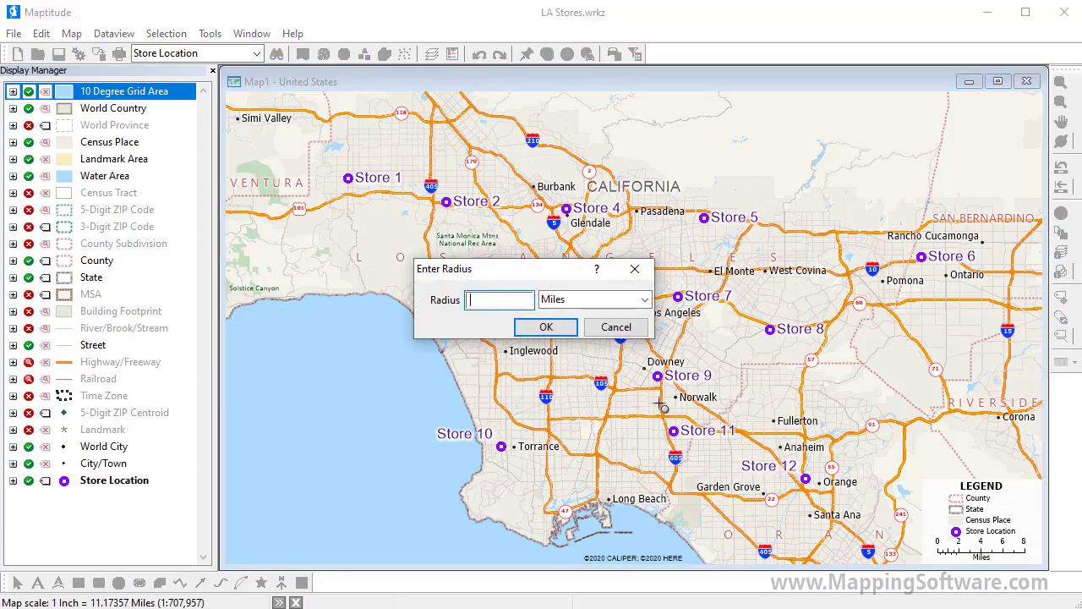
type("5")
left_click(546, 327)
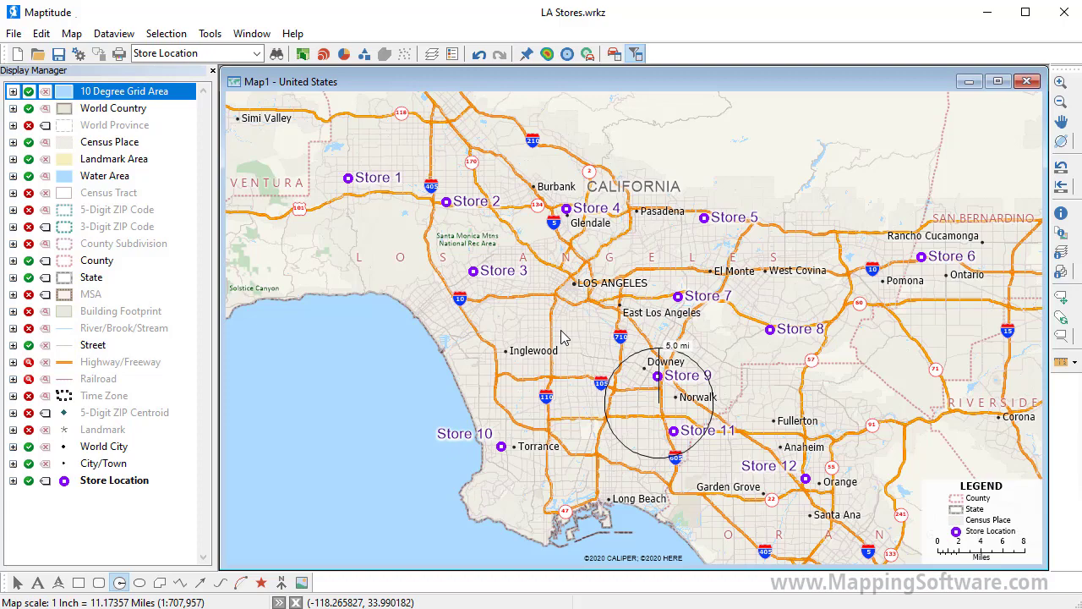
- Export the circle's contents to Excel as Radius Report.xlsx
right_click(638, 373)
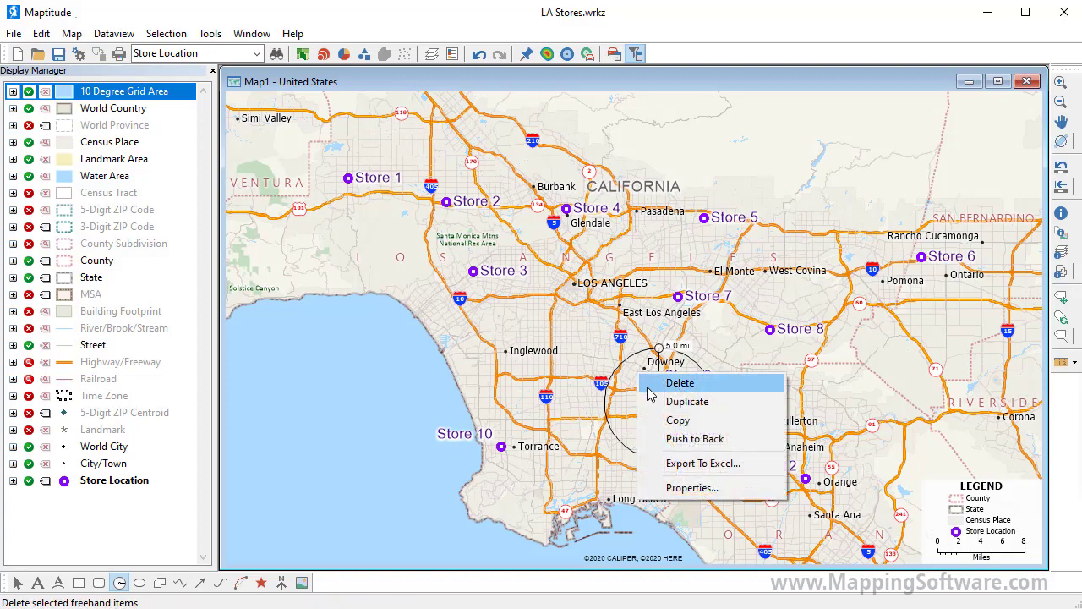
left_click(701, 463)
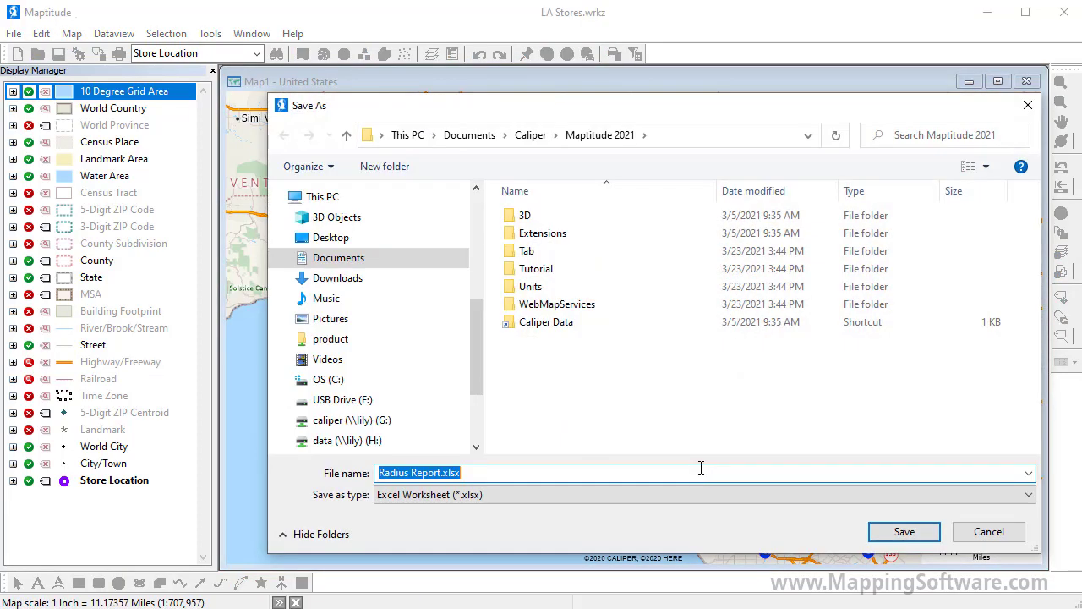
left_click(902, 532)
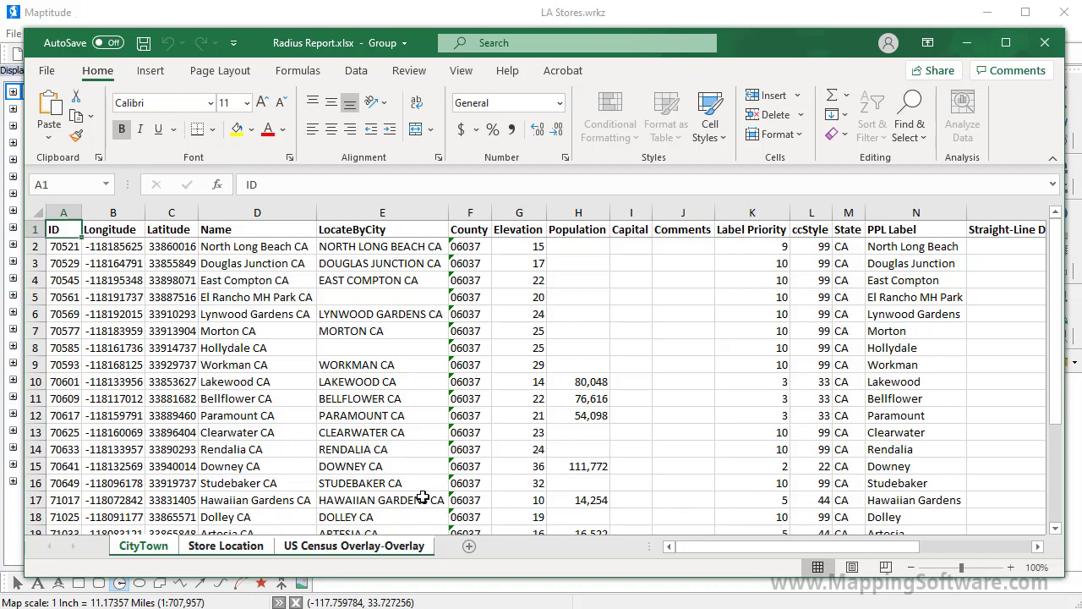
- Review the Store Location and US Census Overlay-Overlay sheets, scrolling across their columns
left_click(251, 547)
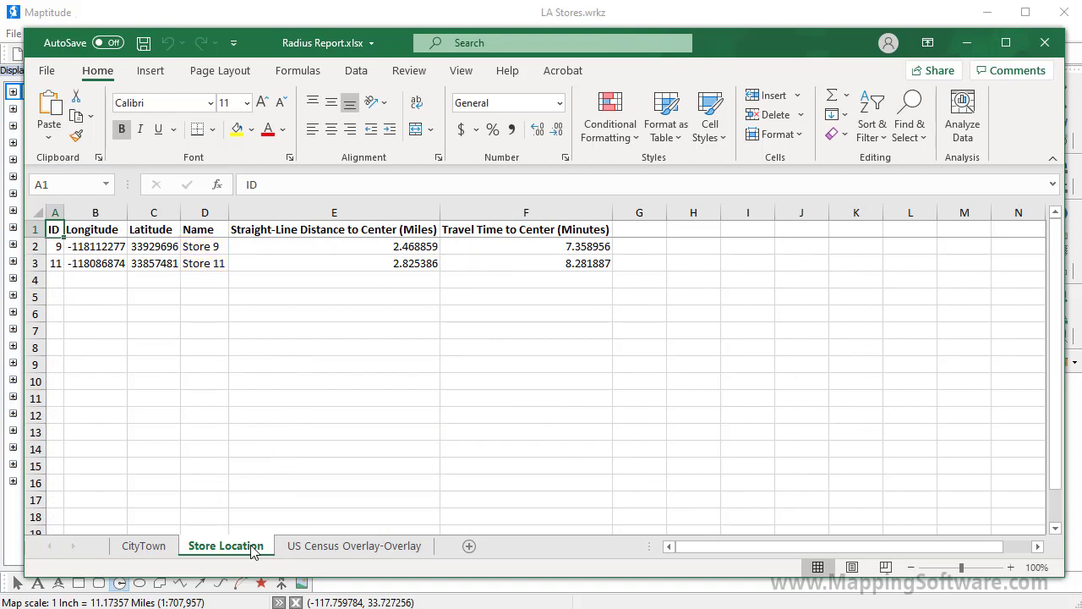
left_click(341, 548)
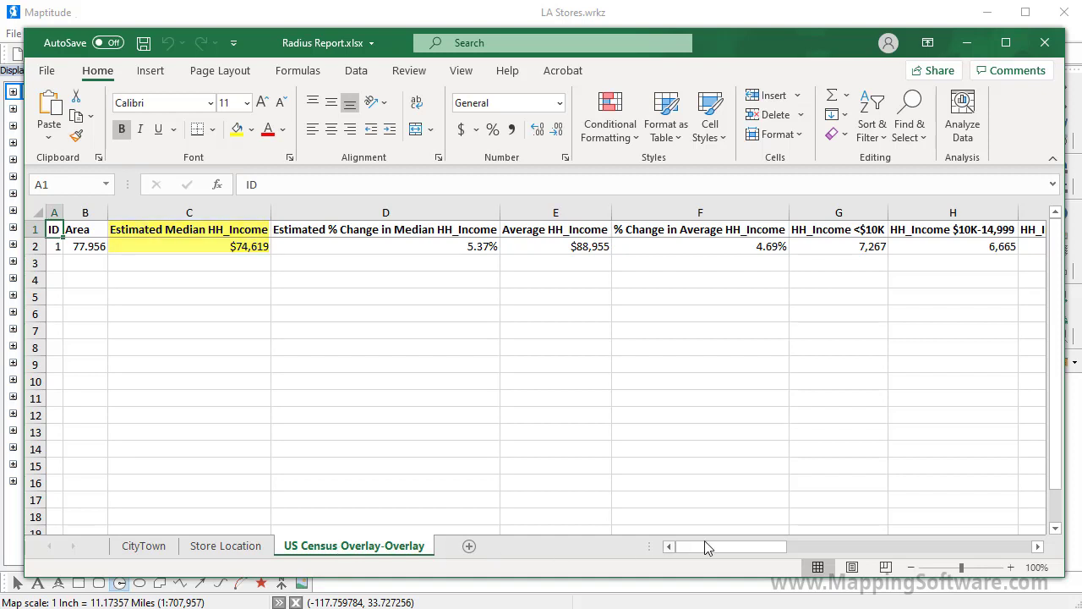
left_click(918, 550)
left_click(922, 551)
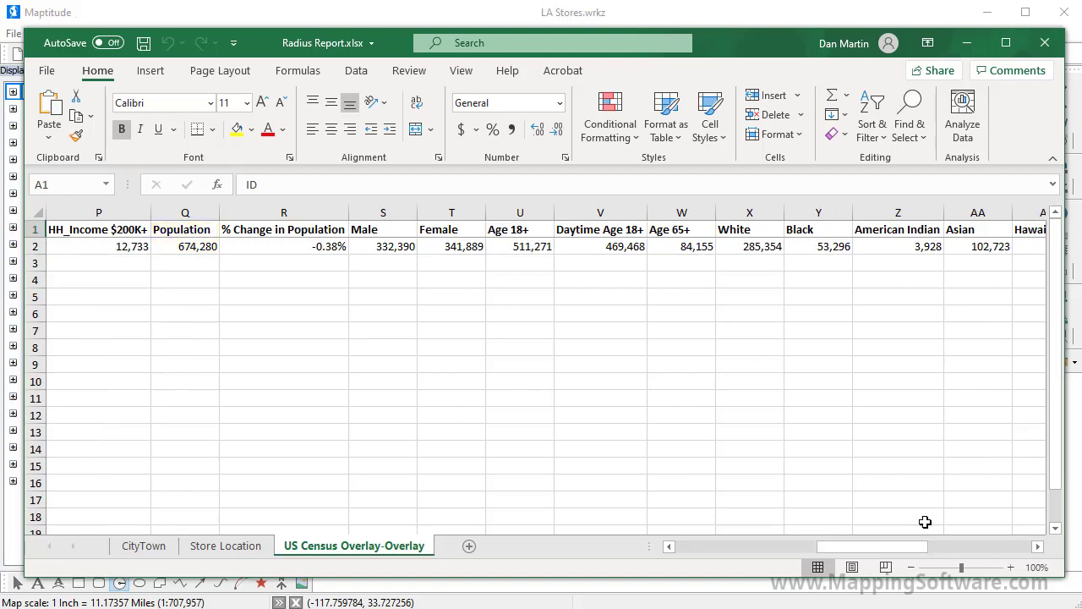
- Close Excel and delete the 5-mile radius circle from the map
left_click(1045, 44)
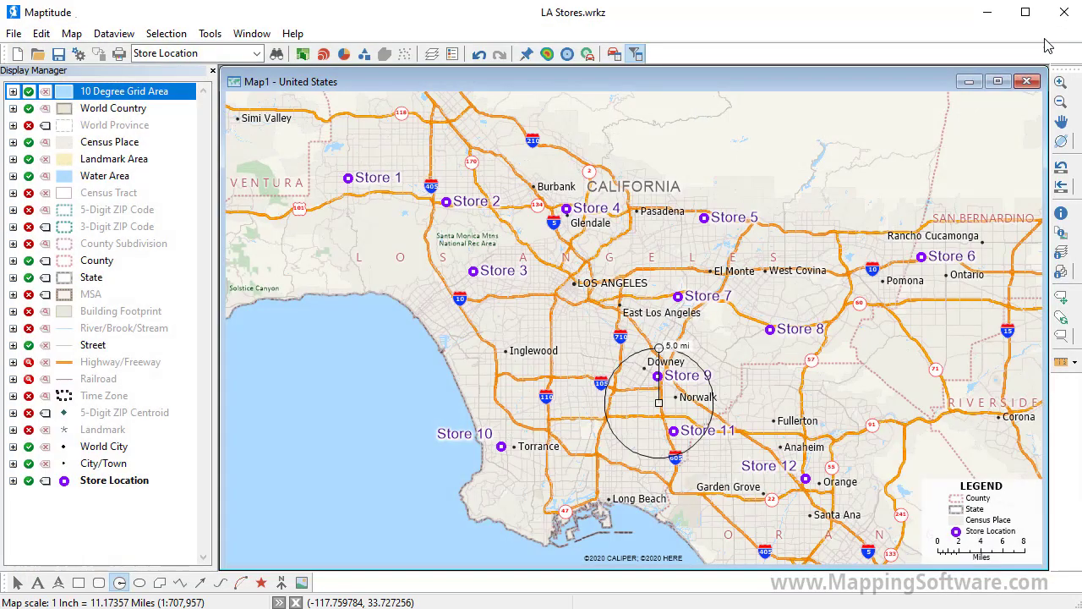
right_click(640, 406)
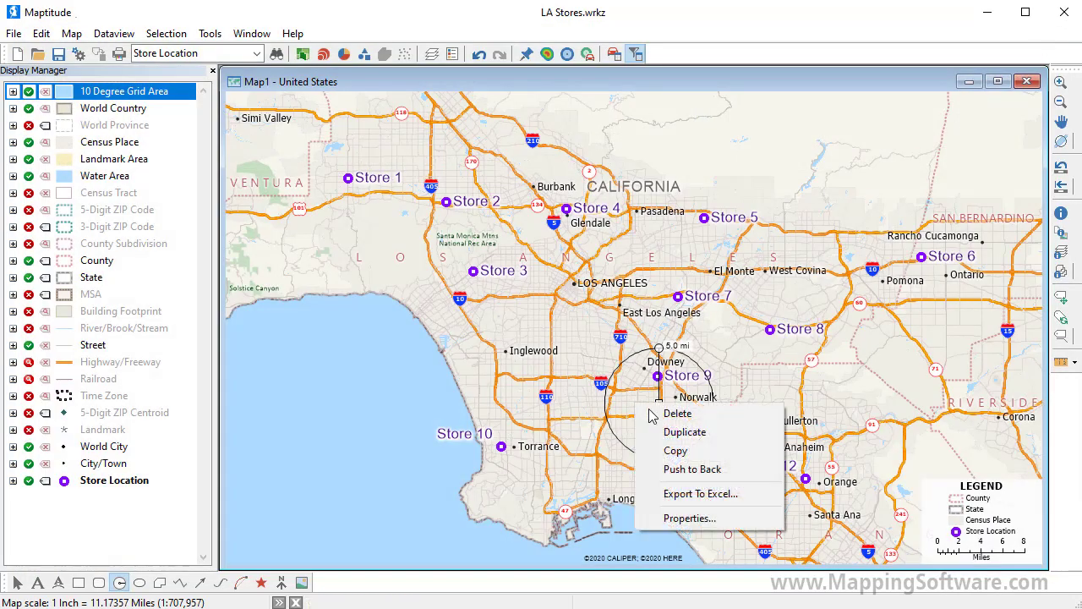
left_click(662, 414)
left_click(567, 354)
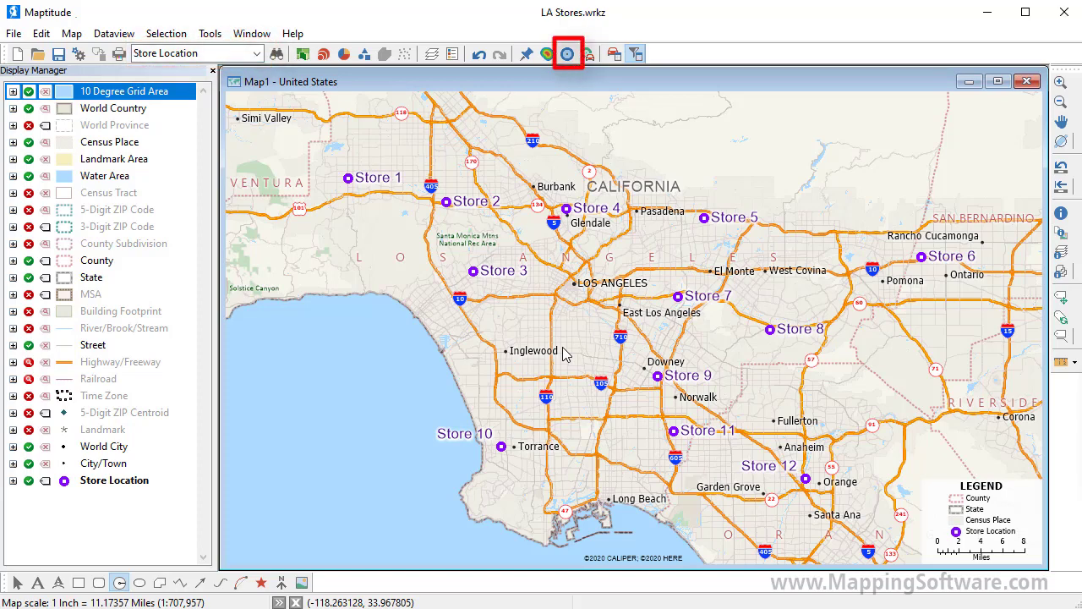
- Build store buffers sized 1,2,5 miles with Calculate Demographics enabled
left_click(216, 39)
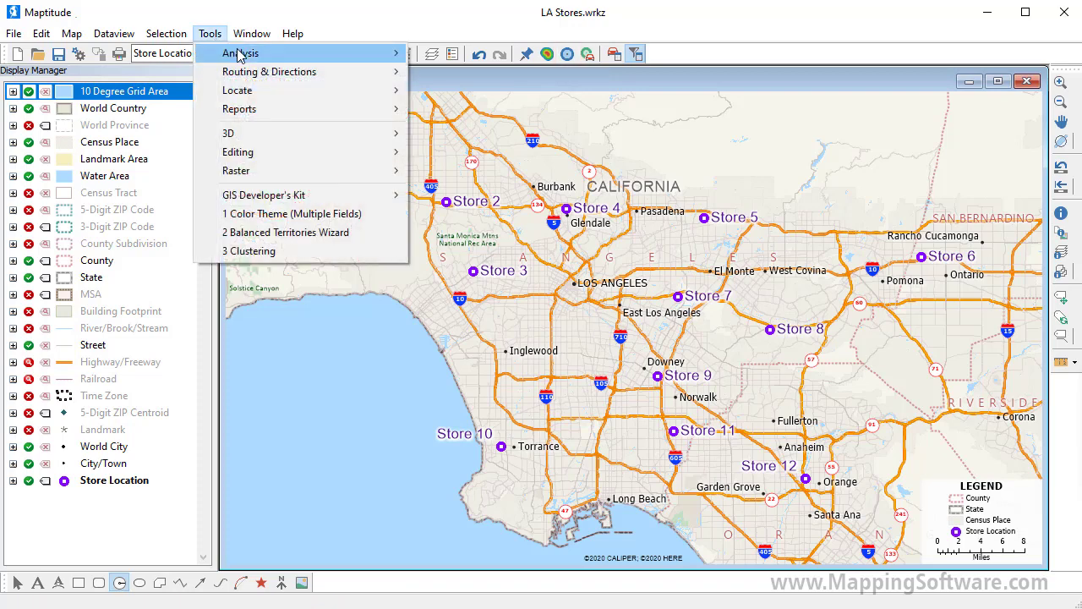
mouse_move(238, 53)
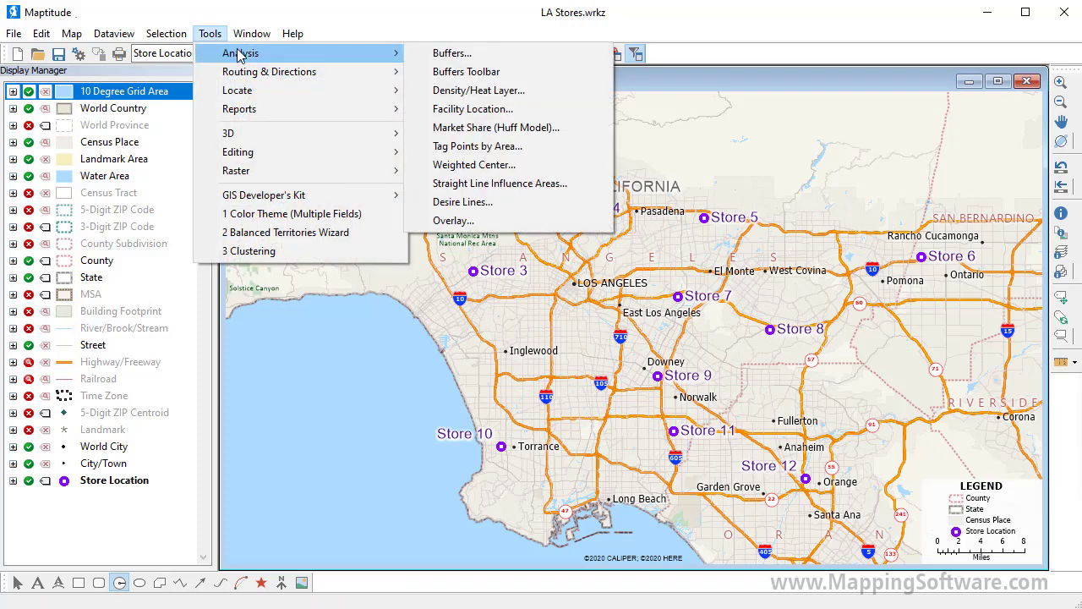
left_click(479, 55)
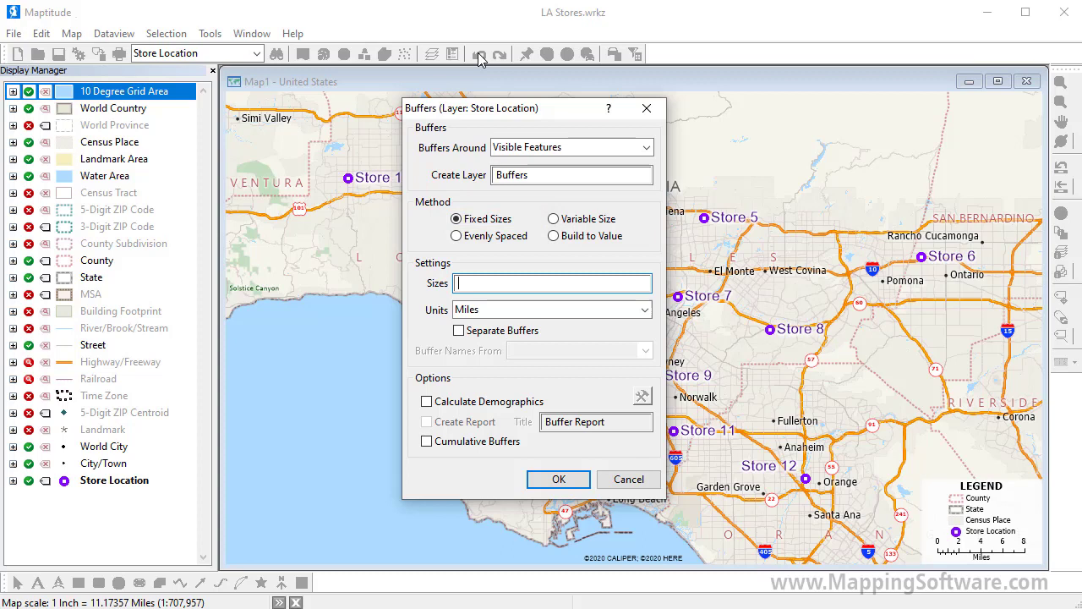
type("1,2,5")
left_click(426, 404)
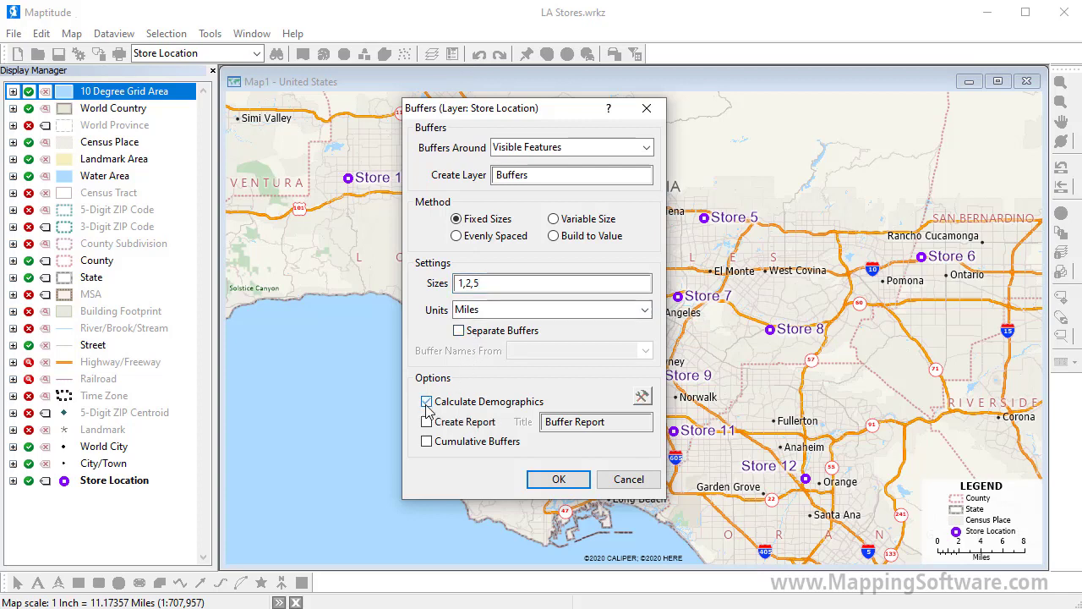
left_click(565, 481)
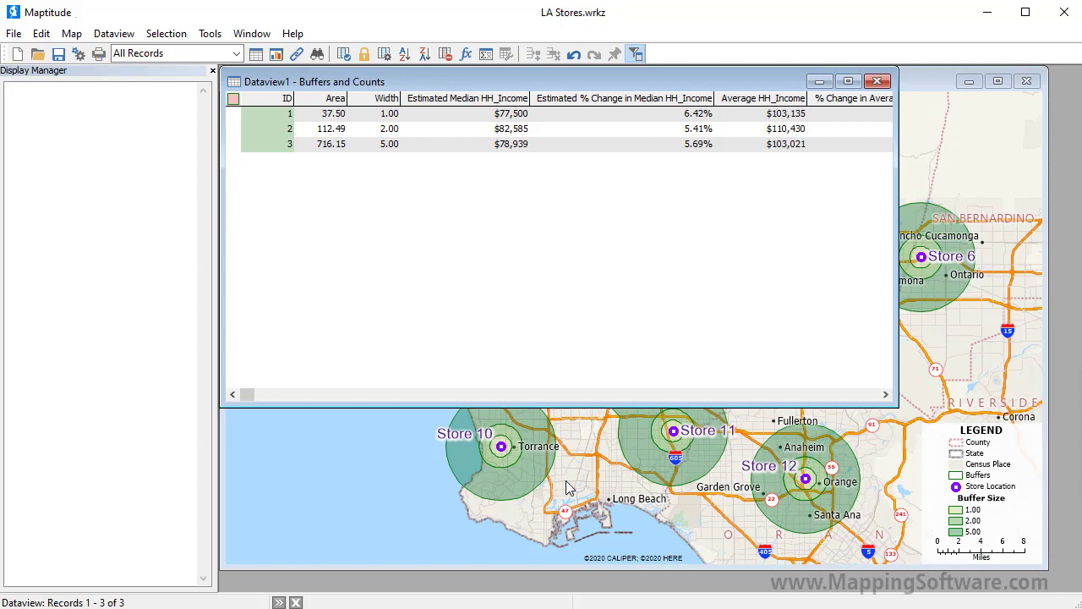
- Lock the Width column, scroll through the ring demographics, and close the dataview
left_click(377, 133)
left_click(363, 54)
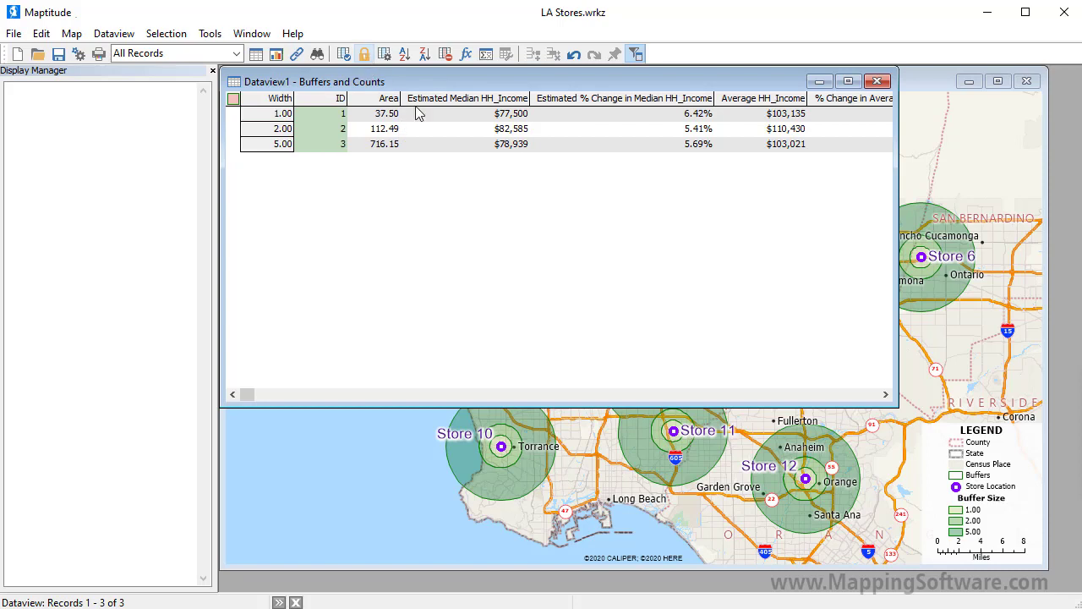
left_click(822, 399)
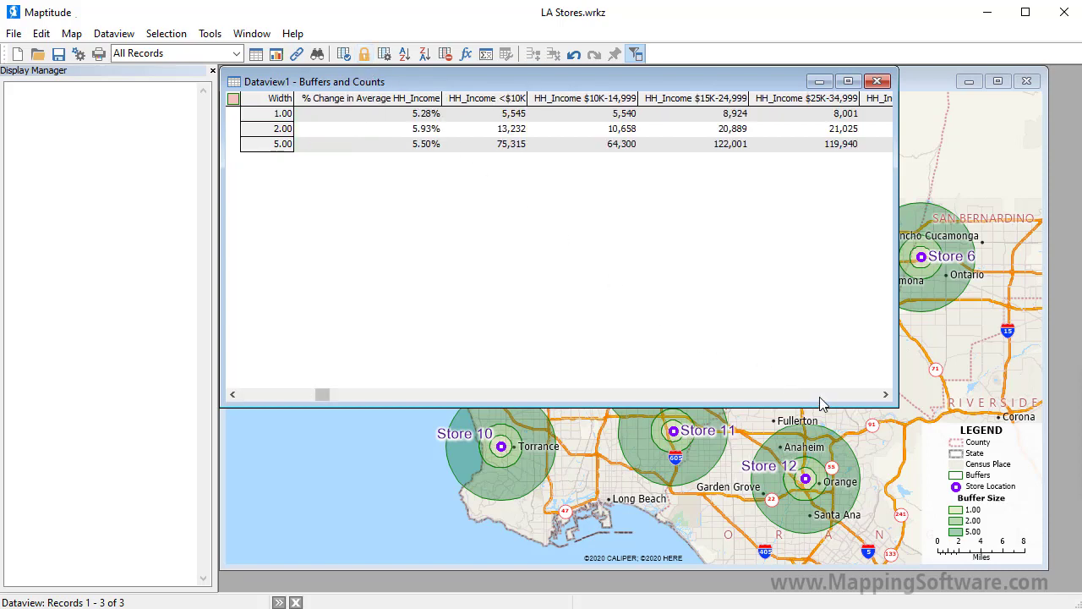
left_click(819, 397)
left_click(819, 396)
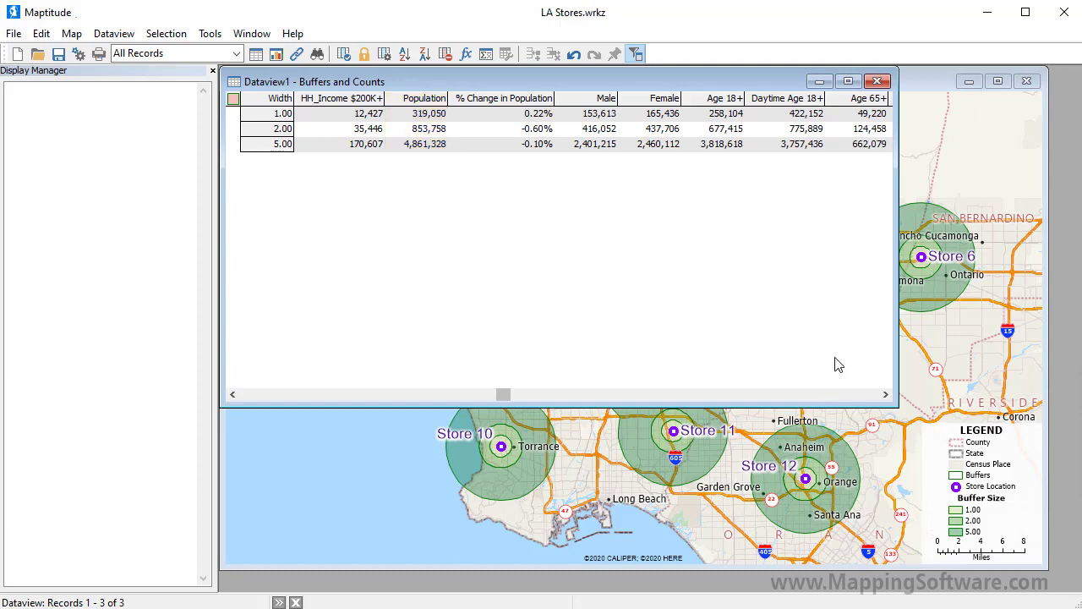
left_click(877, 82)
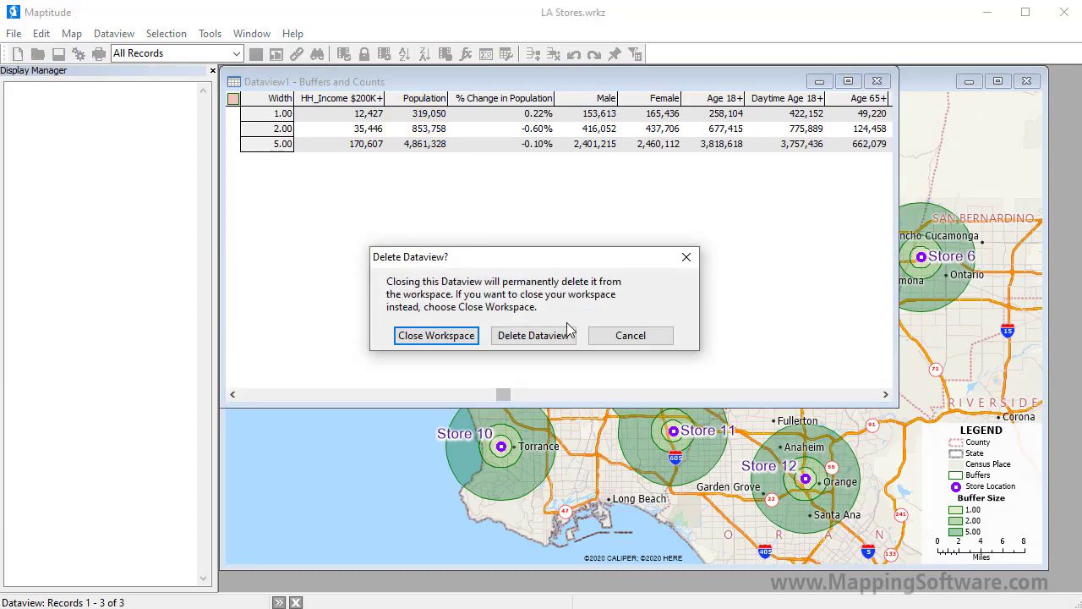
- Delete the Buffers and Counts dataview and bring back the Buffers settings
left_click(562, 334)
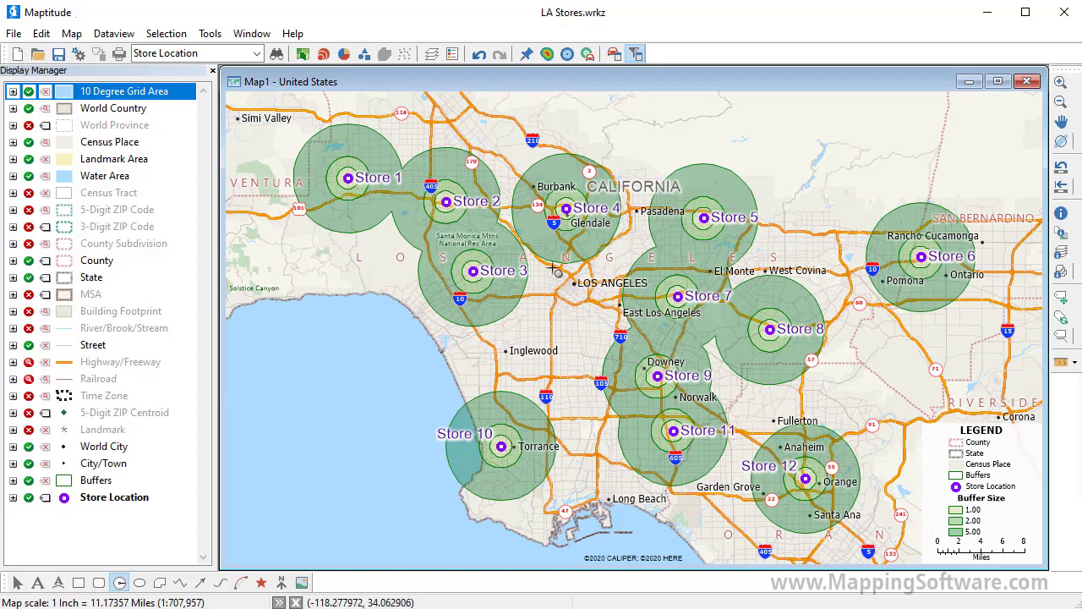
left_click(567, 54)
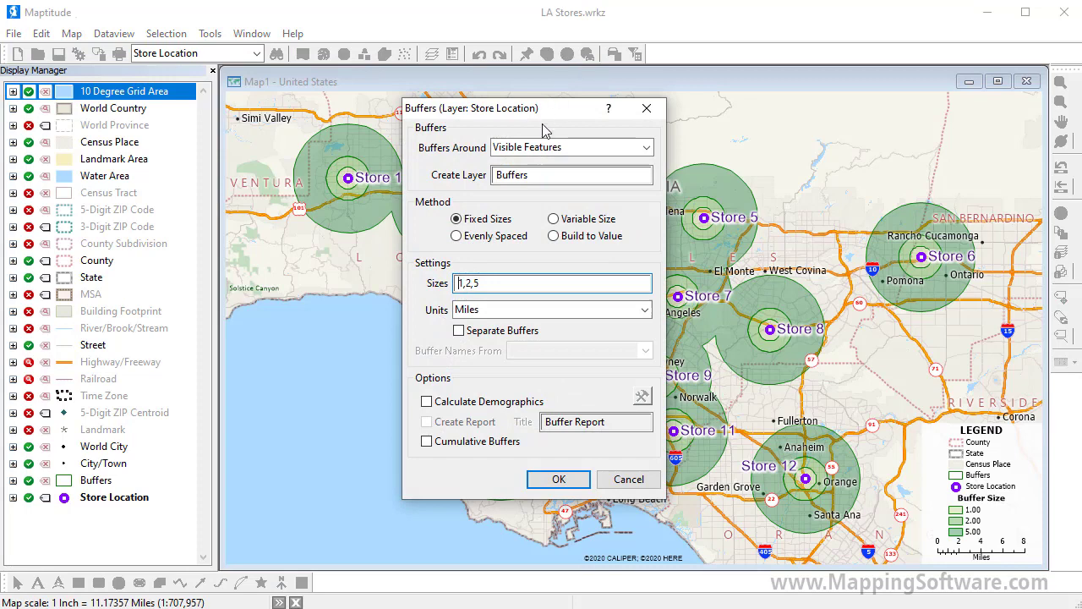
- Create separate 5-mile buffers with demographics, replacing the existing Buffers layer
left_click_drag(494, 283, 431, 292)
type("5")
left_click(461, 333)
left_click(459, 331)
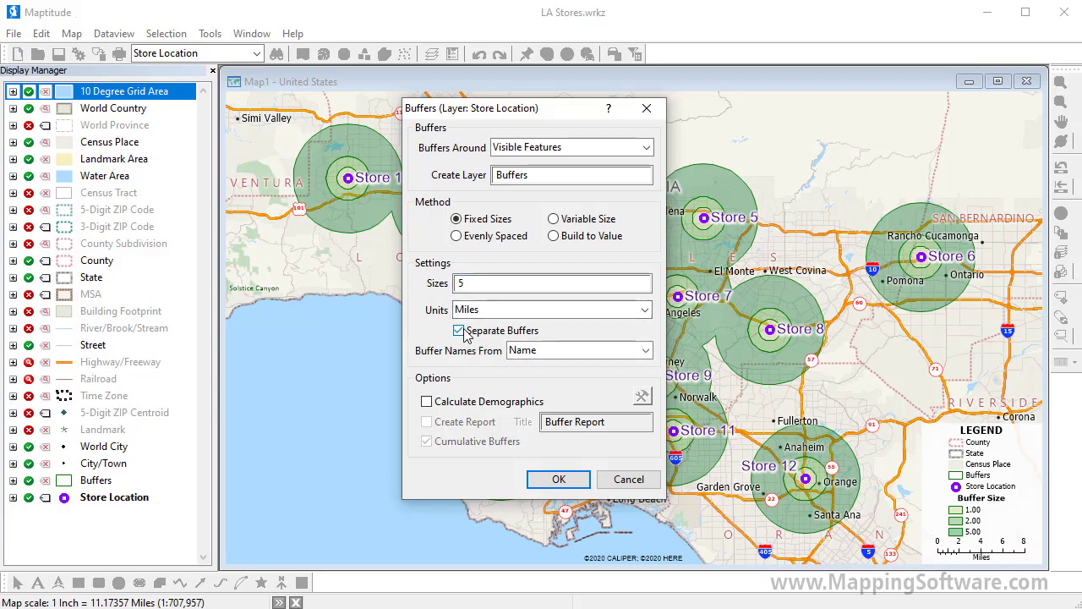
left_click(474, 404)
left_click(557, 480)
left_click(510, 348)
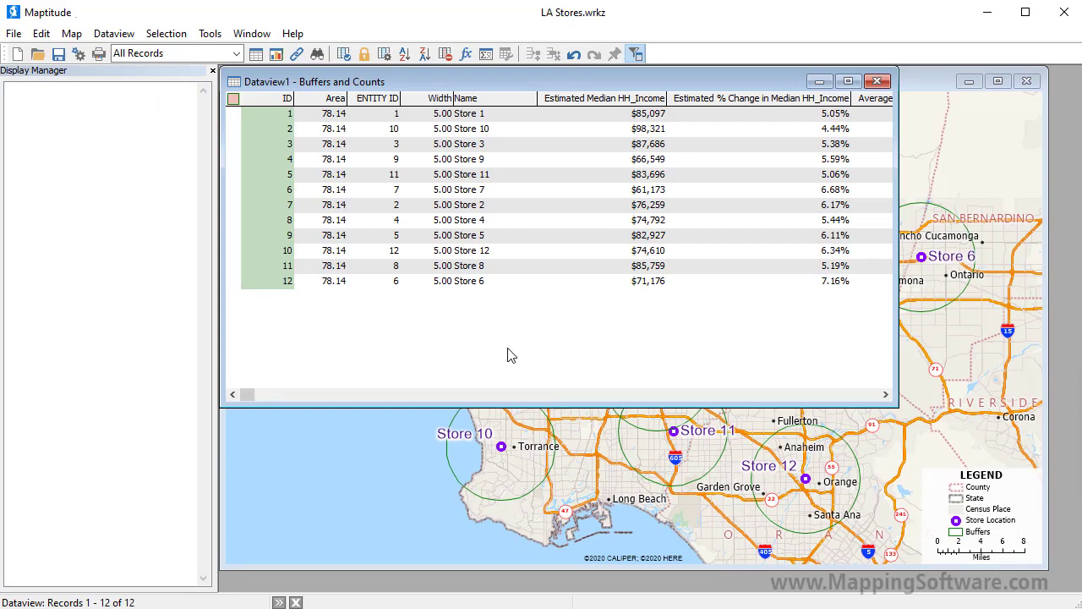
- Lock the Name column, sort by Population descending, then delete the dataview
left_click(470, 99)
left_click(365, 56)
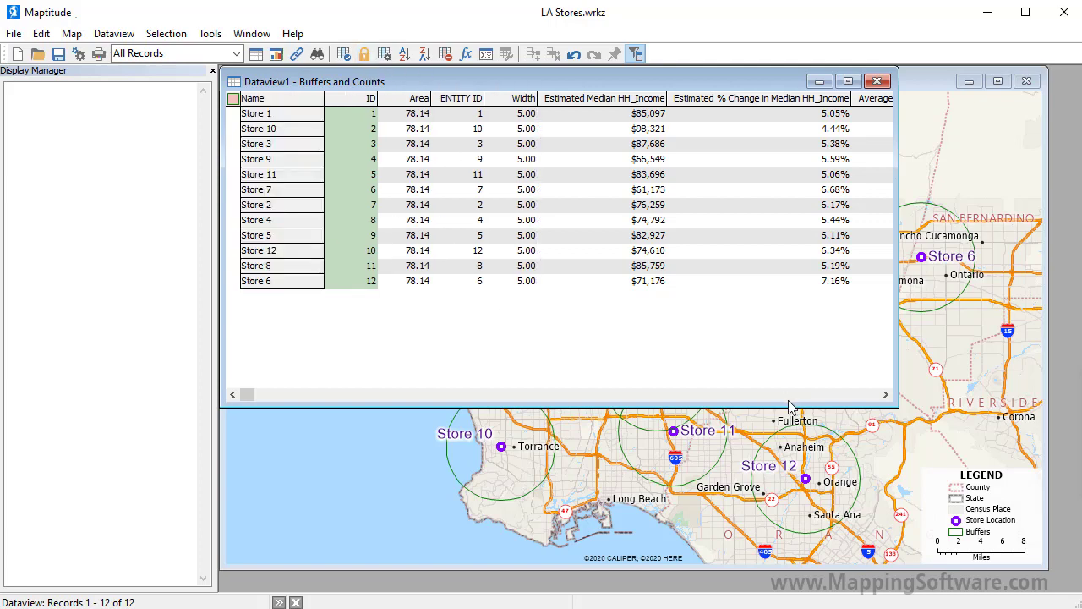
scroll(790, 406, "right", 10)
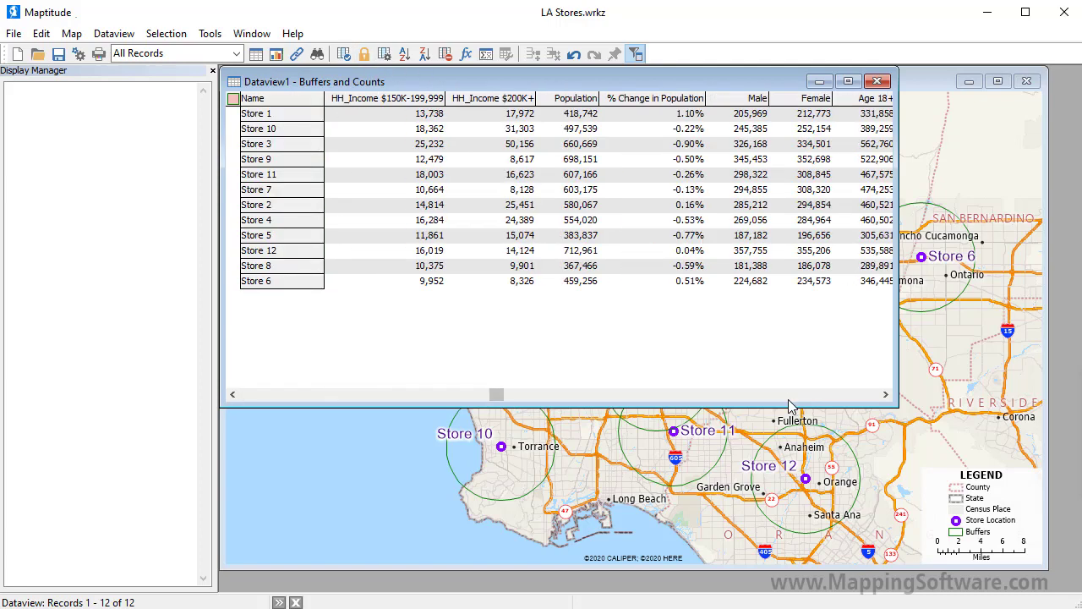
left_click(575, 98)
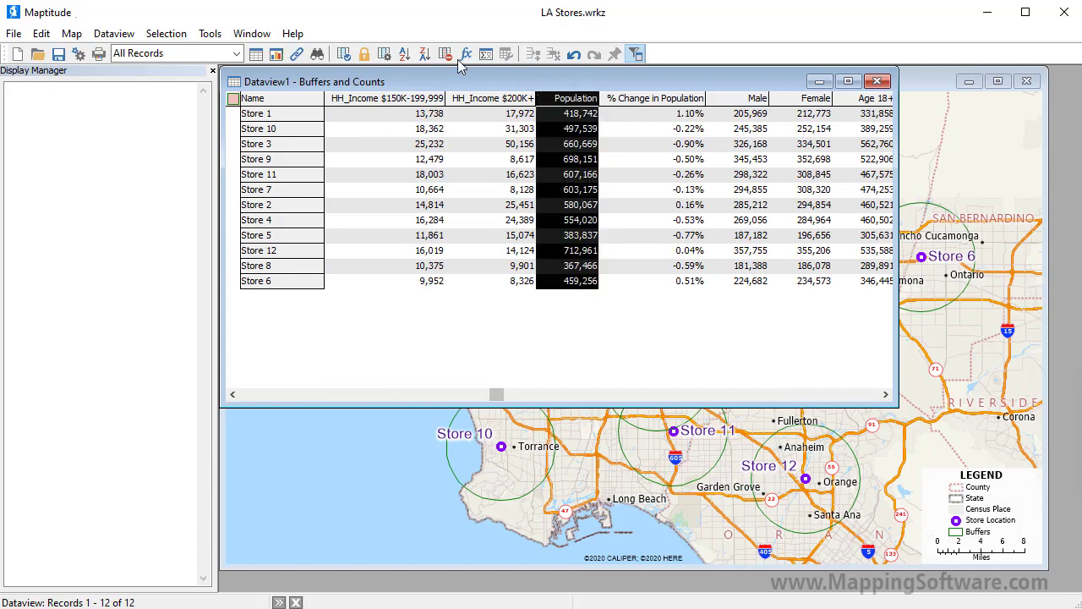
left_click(425, 55)
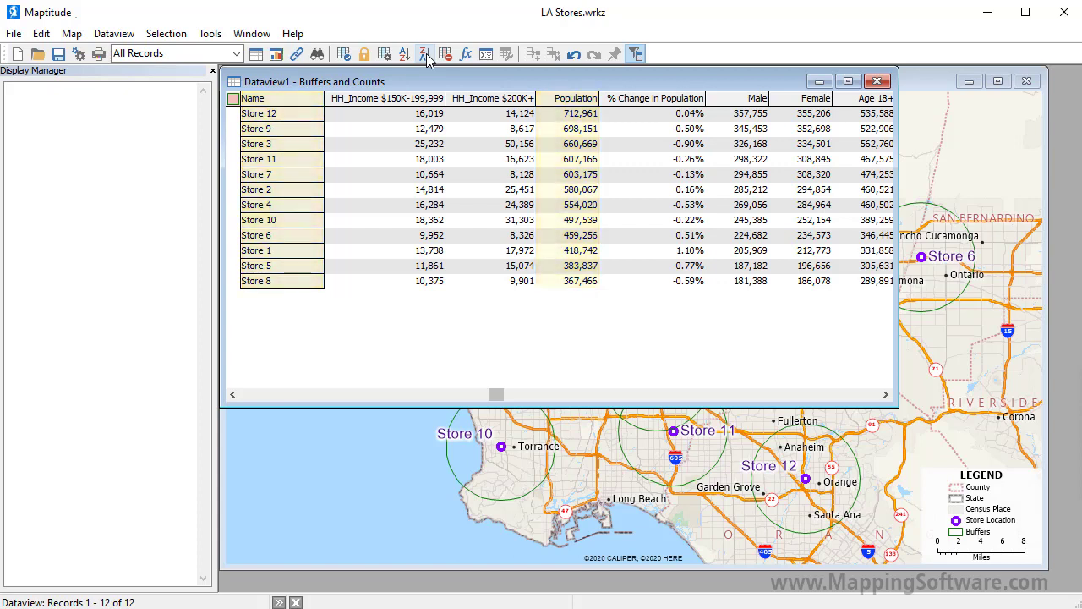
left_click(874, 82)
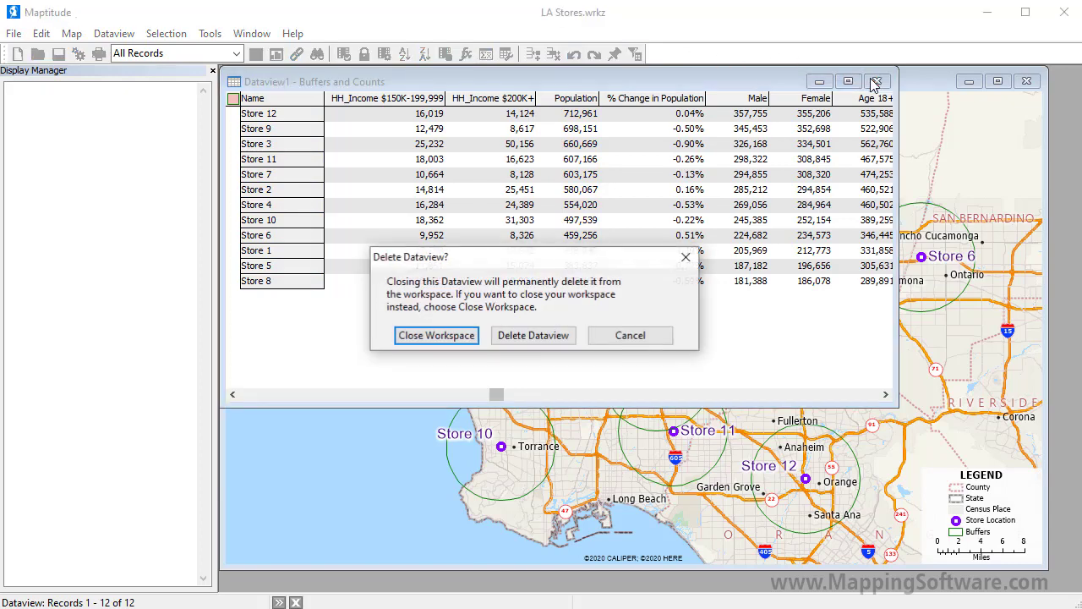
left_click(534, 336)
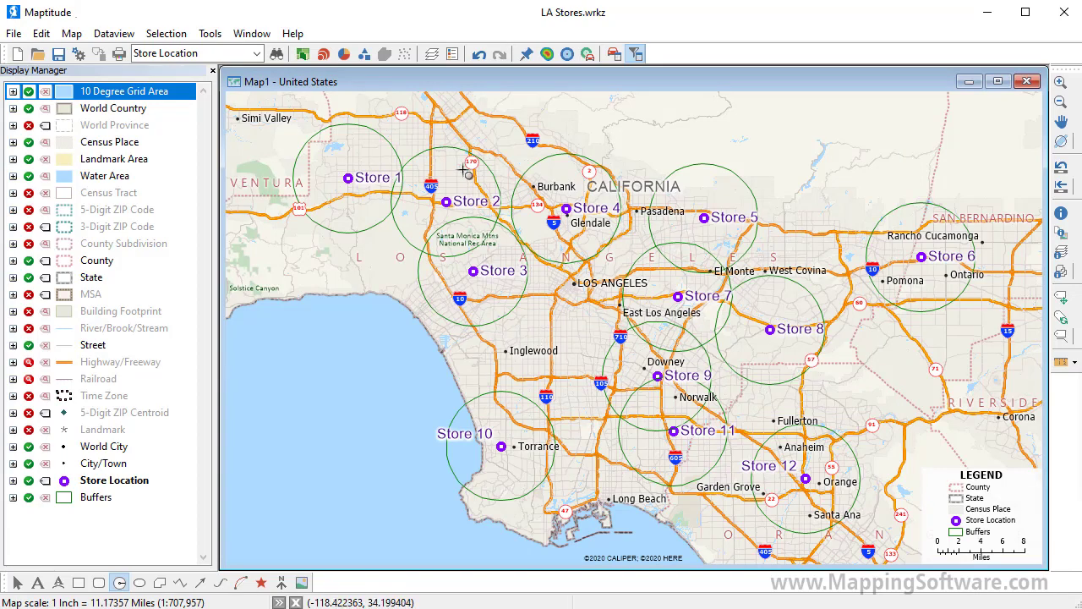
- Build separate buffers to 100000 Households with demographics, replacing the old Buffers layer
left_click(568, 54)
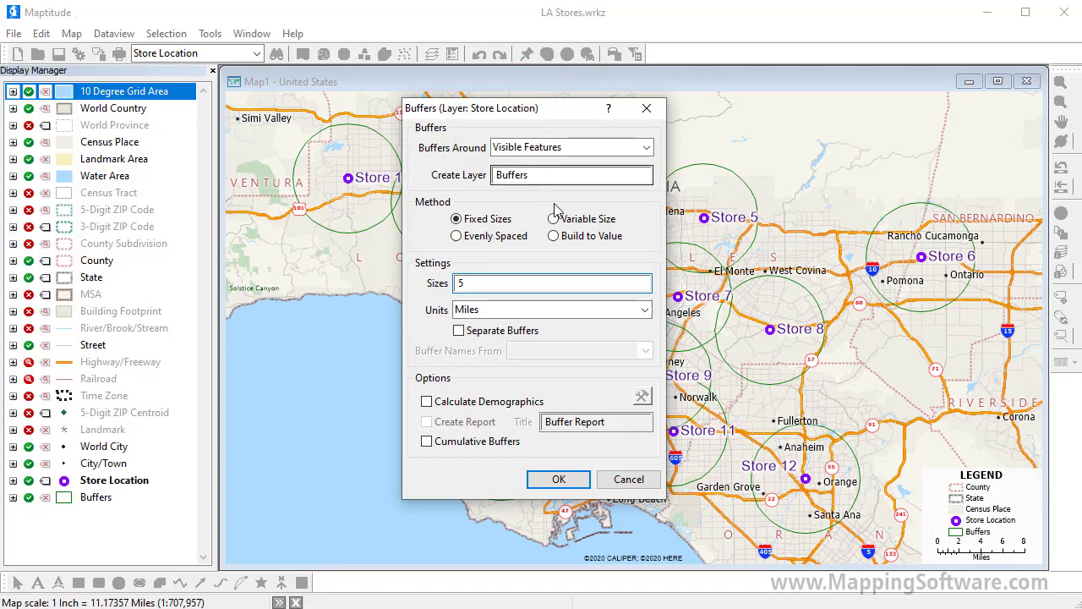
left_click(565, 237)
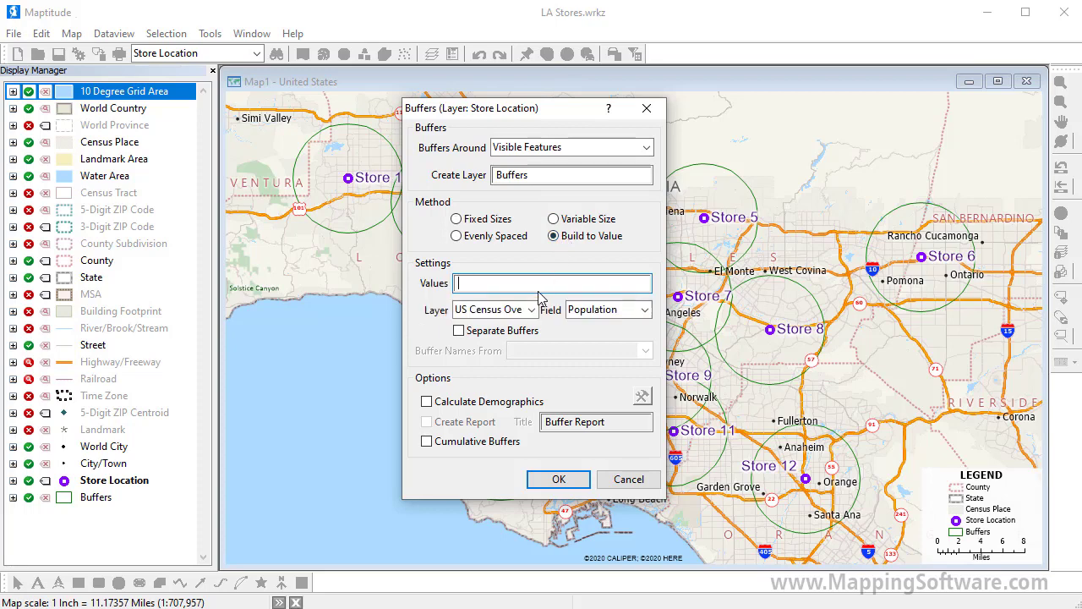
type("100000")
left_click(619, 311)
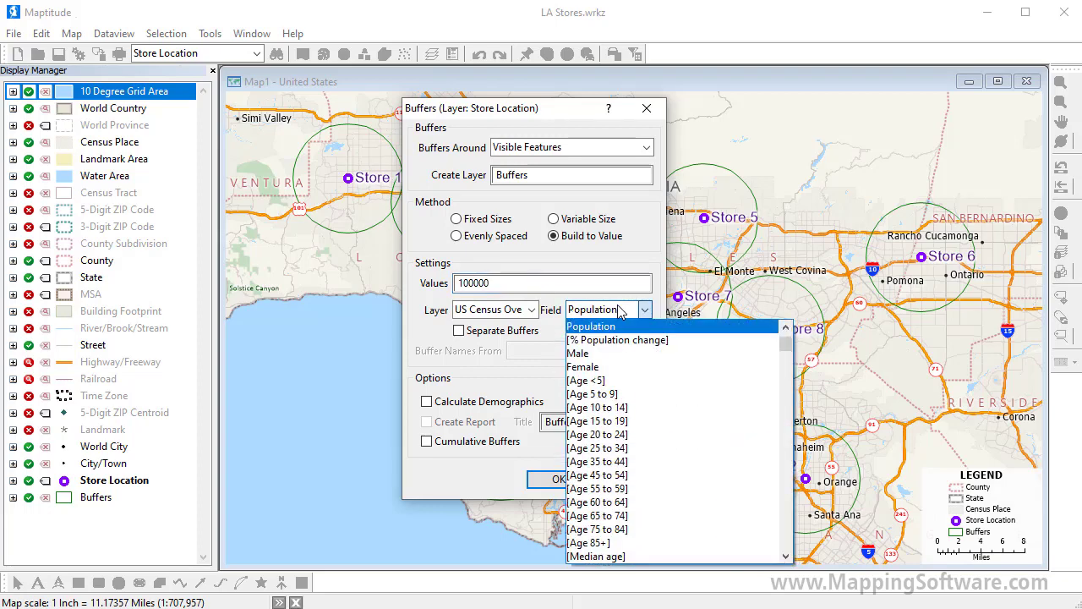
type("hous")
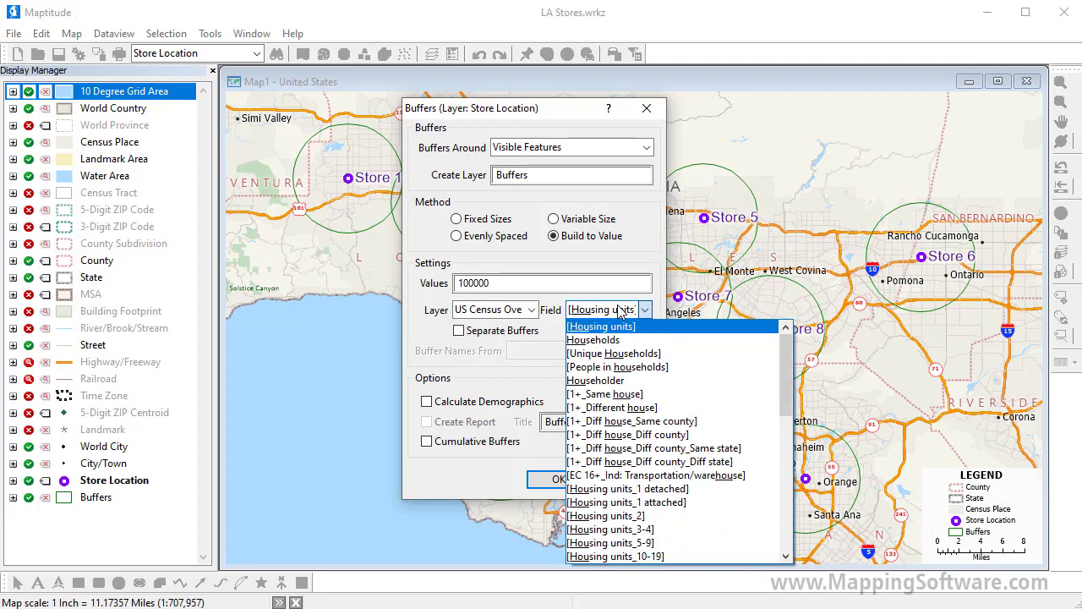
left_click(622, 339)
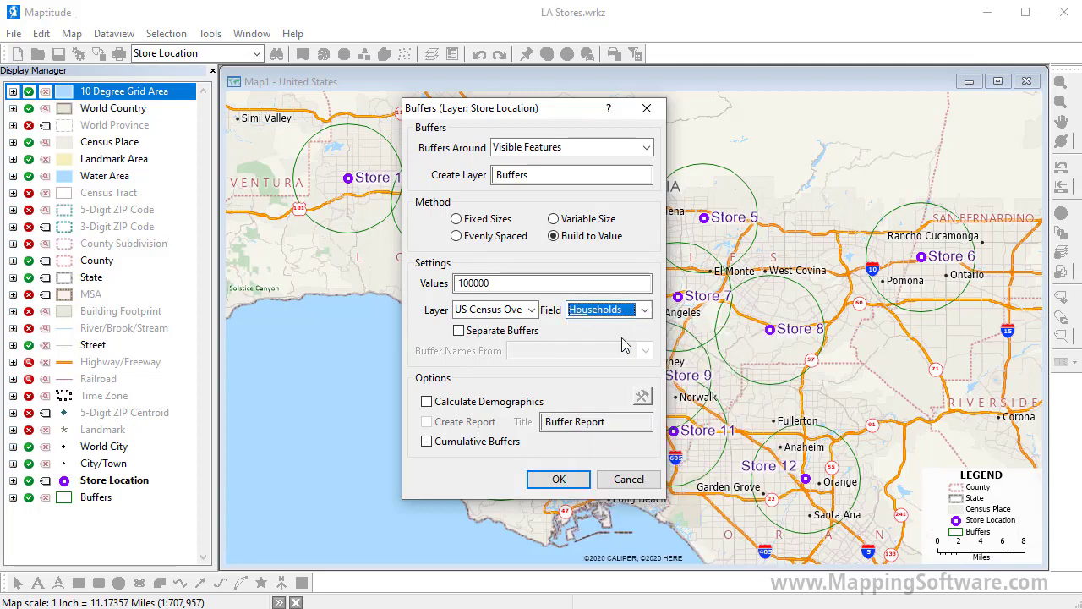
left_click(519, 335)
left_click(496, 403)
left_click(550, 482)
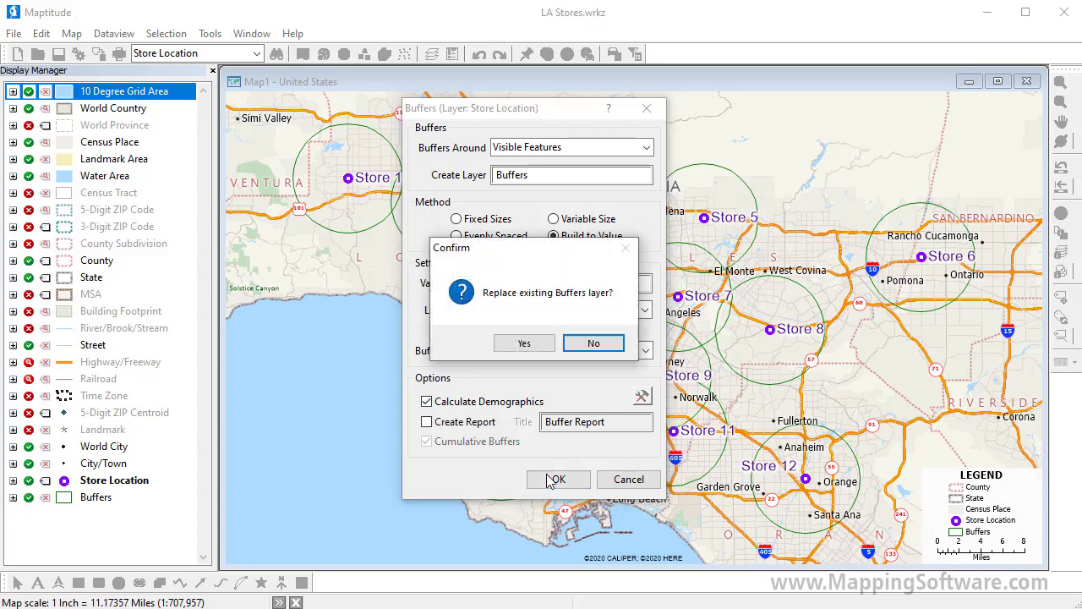
left_click(517, 343)
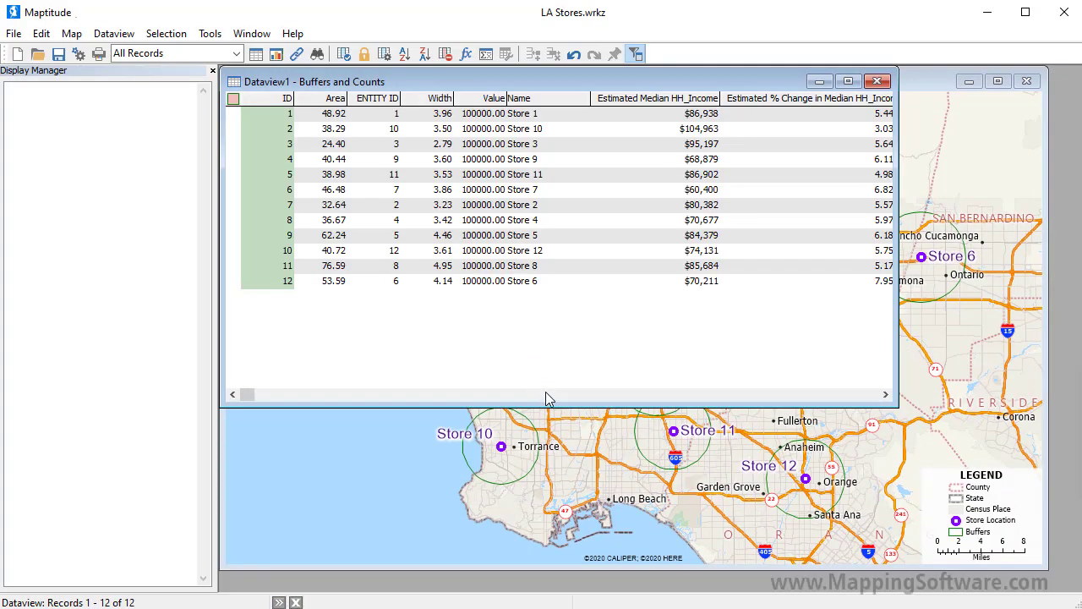
- Sort the Buffers and Counts dataview by Width descending, then close and delete it
left_click(575, 436)
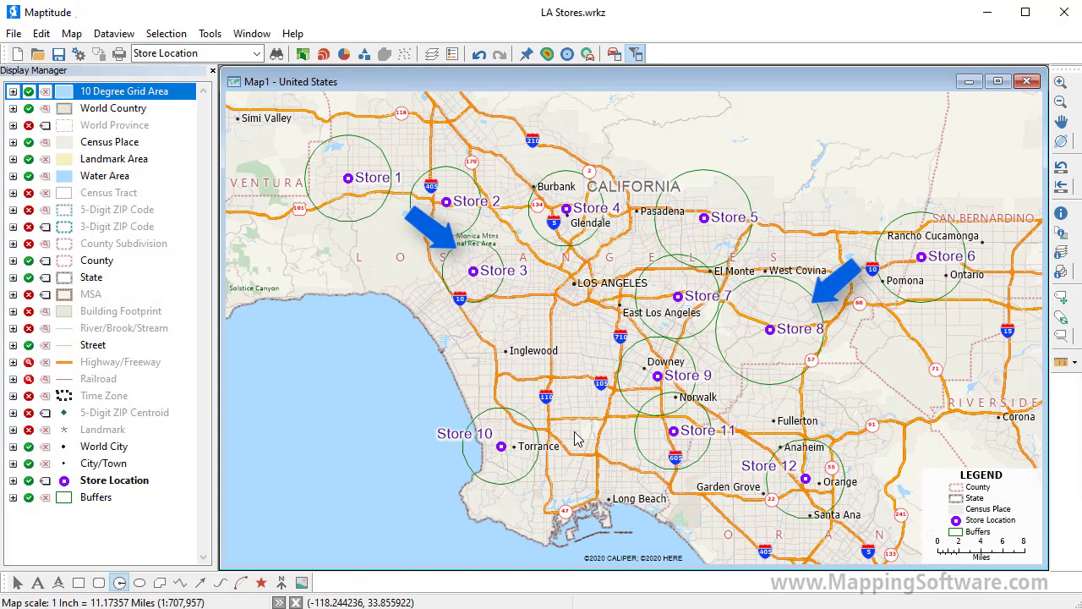
left_click(269, 33)
left_click(347, 239)
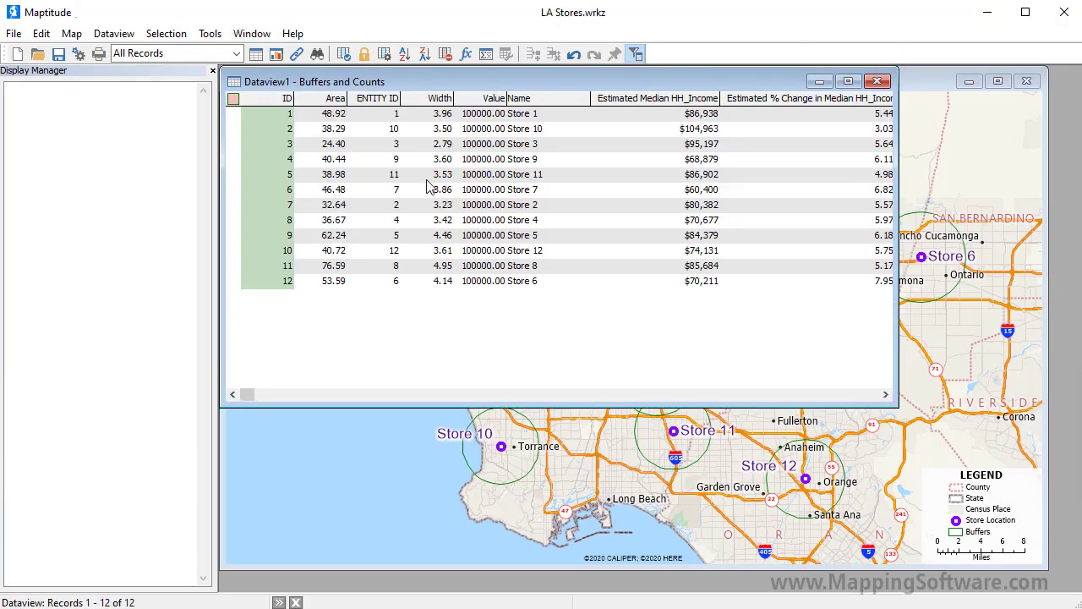
left_click(439, 99)
left_click(425, 55)
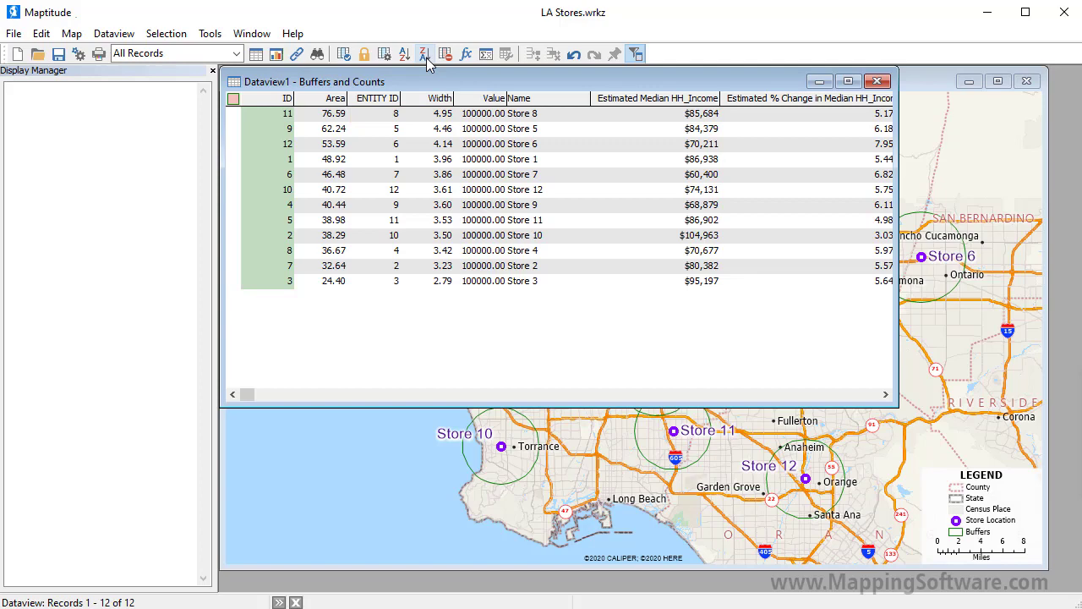
left_click(877, 81)
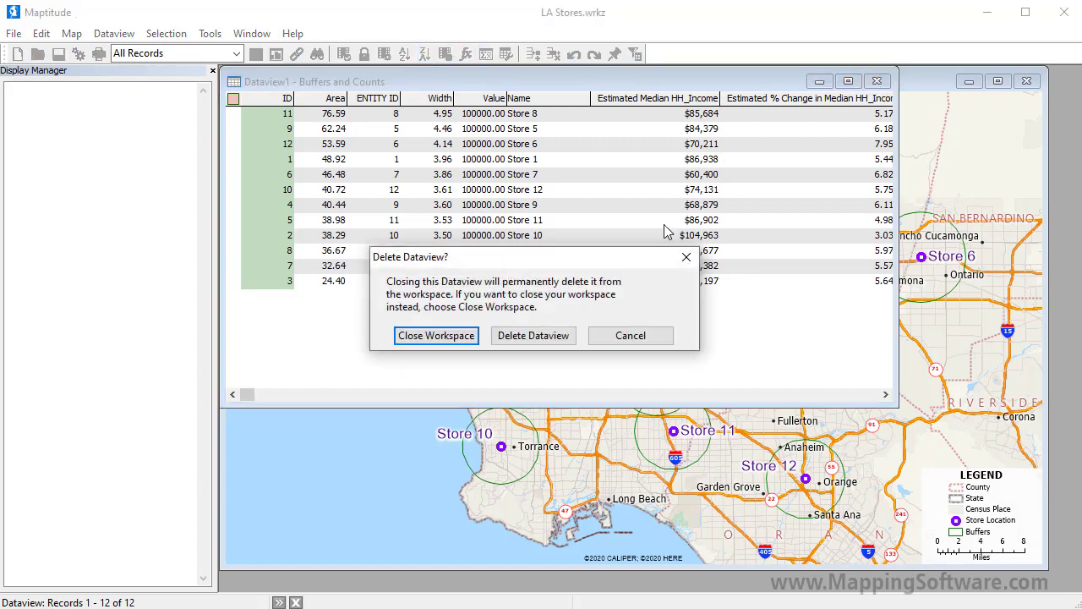
left_click(558, 335)
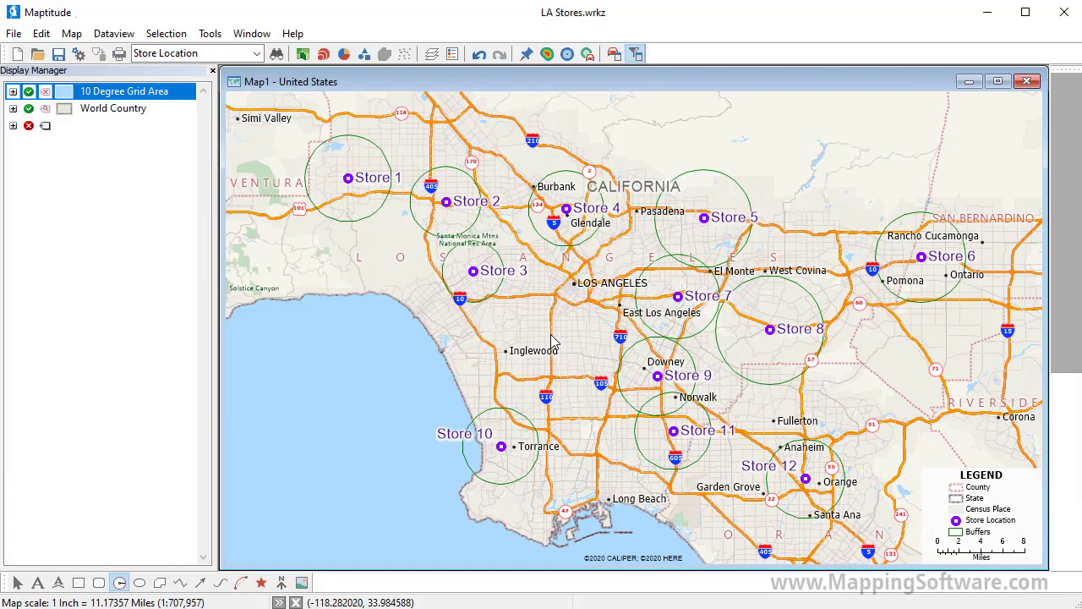
- Create evenly spaced buffer rings from 0 to 10 miles every 2 miles, not separated by store
left_click(567, 54)
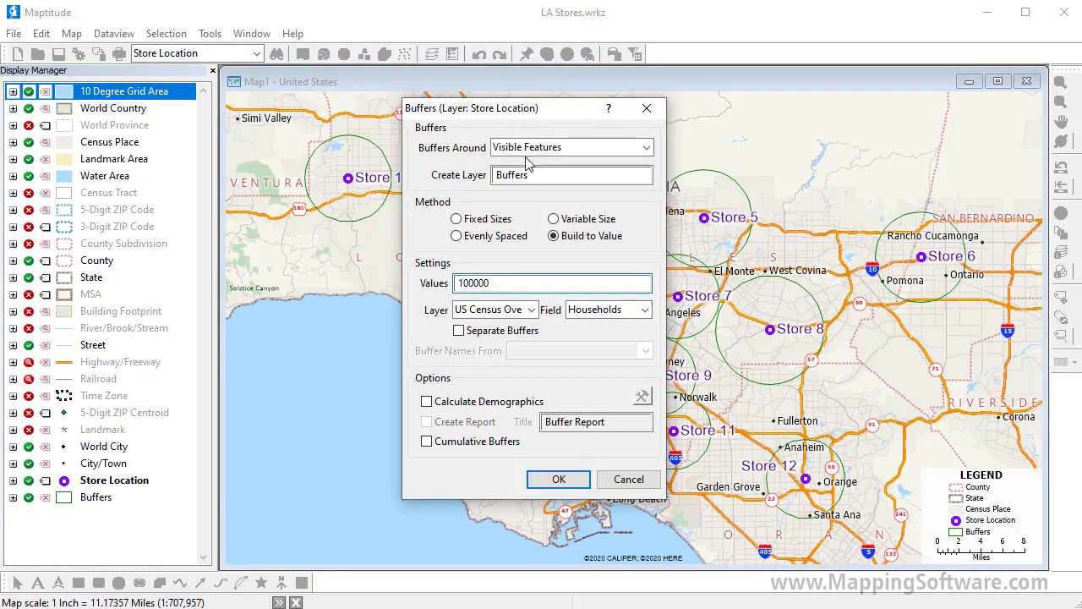
left_click(553, 219)
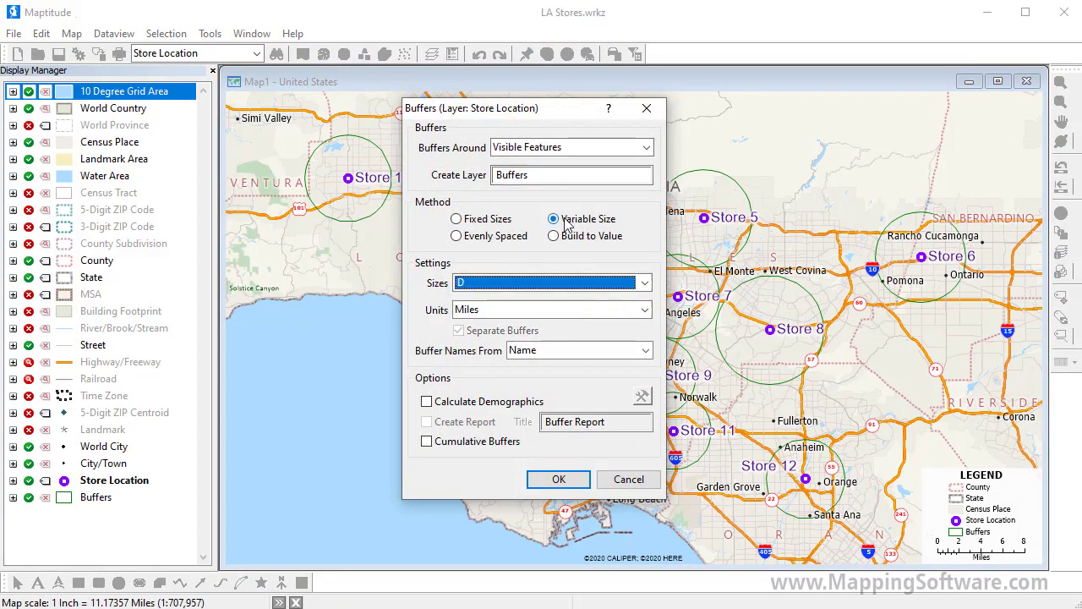
left_click(479, 242)
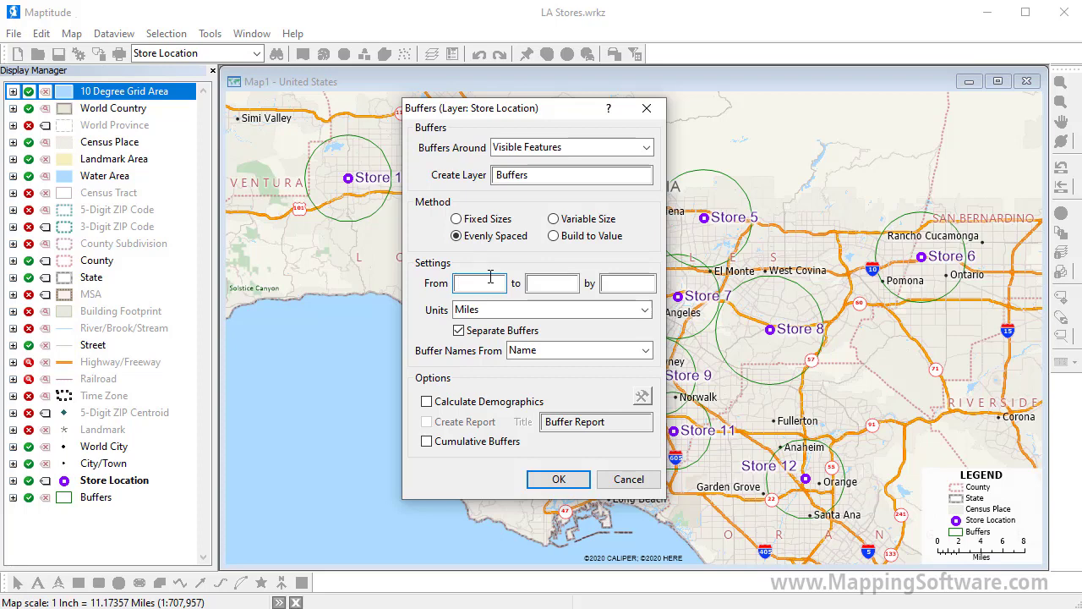
type("0")
left_click(540, 283)
type("10")
left_click(613, 283)
type("2")
left_click(472, 337)
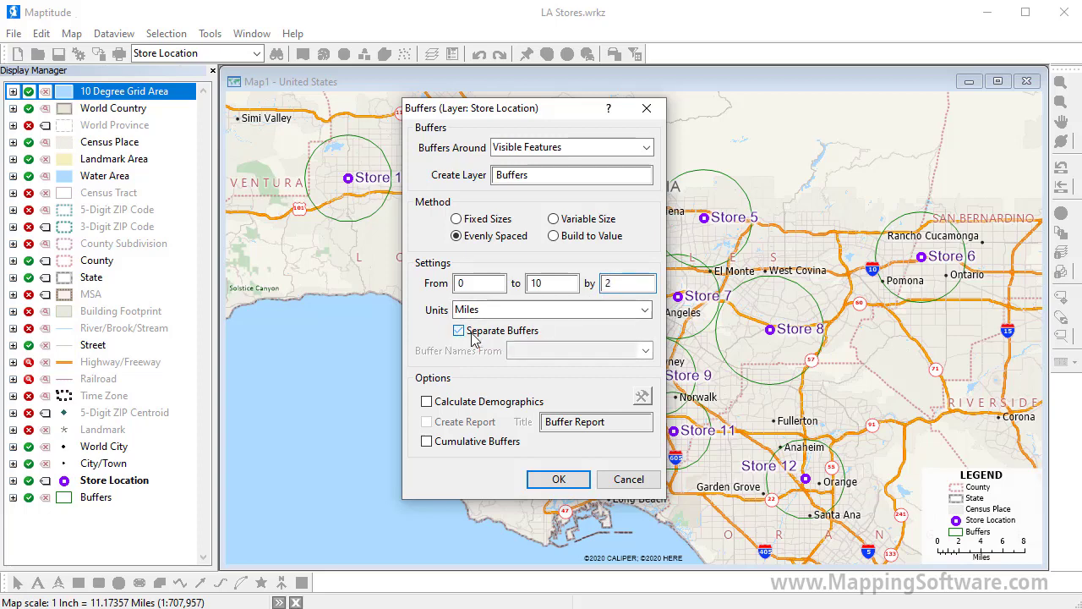
left_click(565, 480)
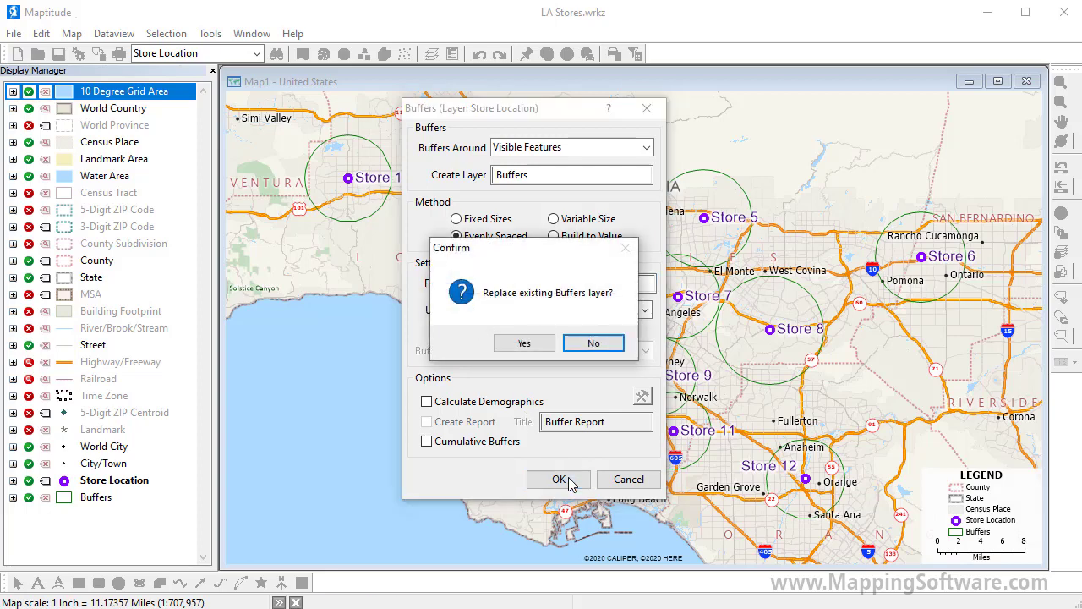
- Confirm replacing the existing Buffers layer with the new 2-mile rings
left_click(534, 346)
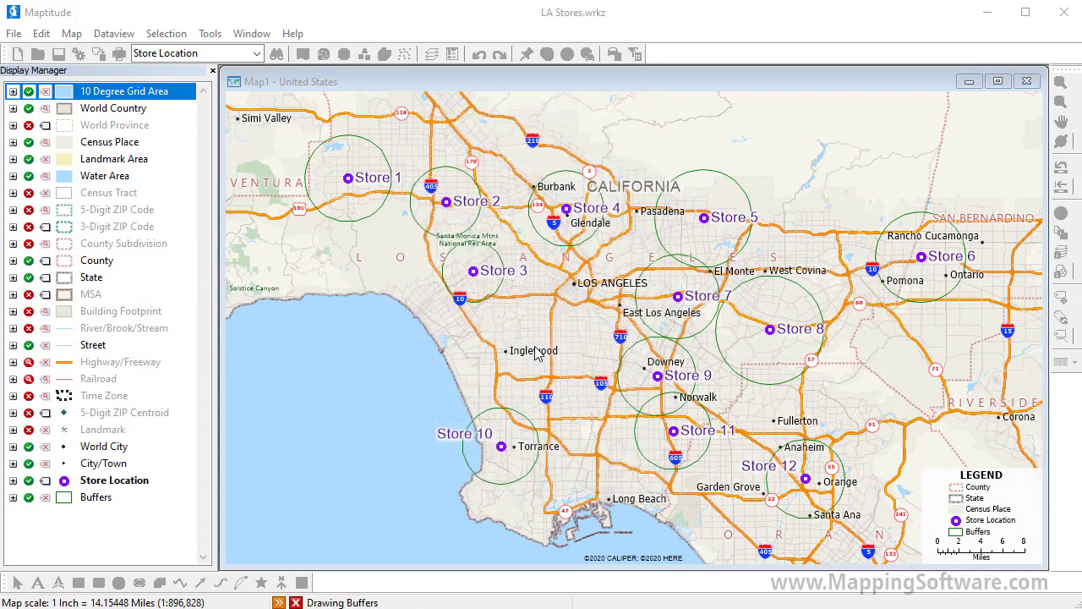